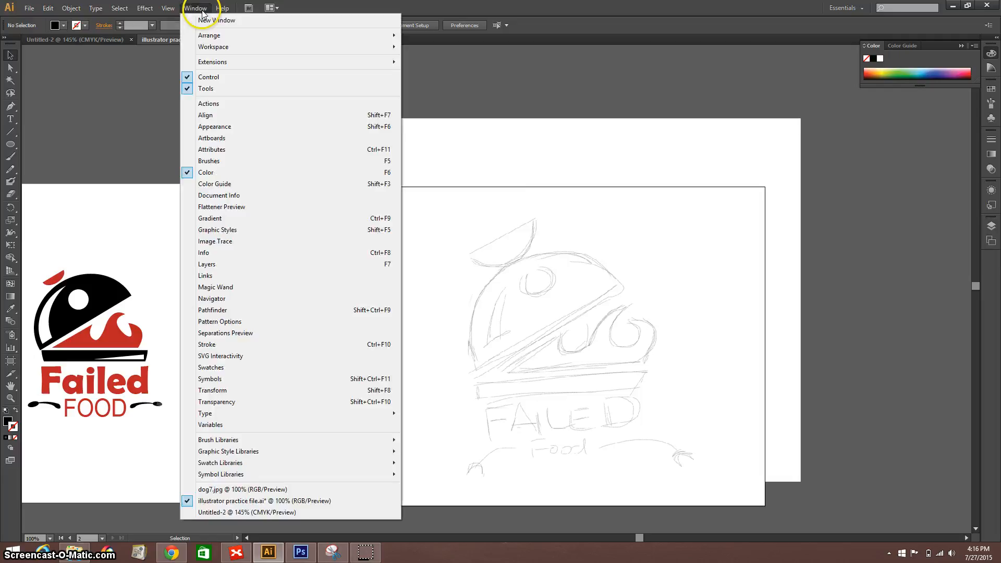
# Show the Pathfinder panel and place it beside the artboards, clear of the sketch
pyautogui.click(222, 311)
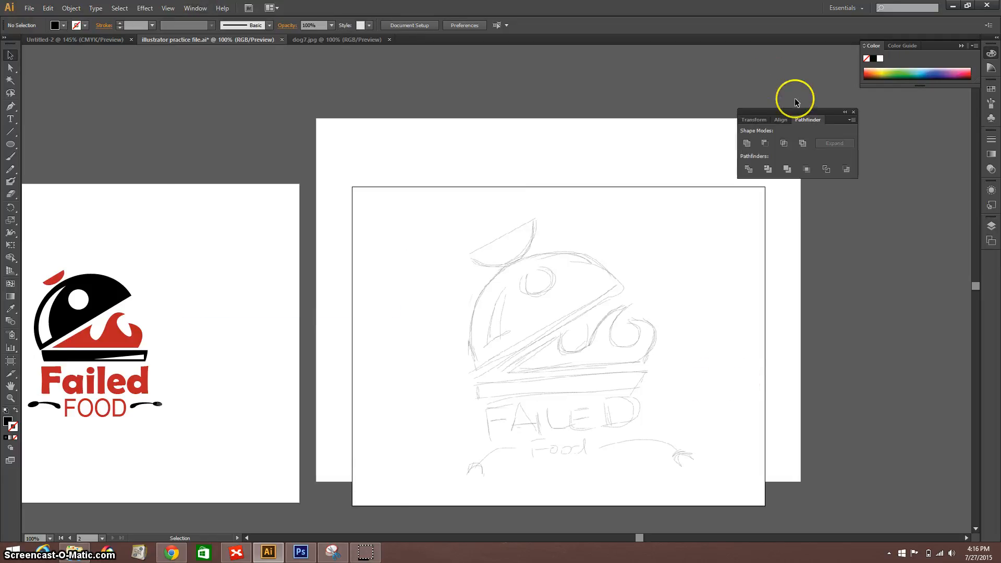
pyautogui.moveTo(786, 114); pyautogui.dragTo(760, 95)
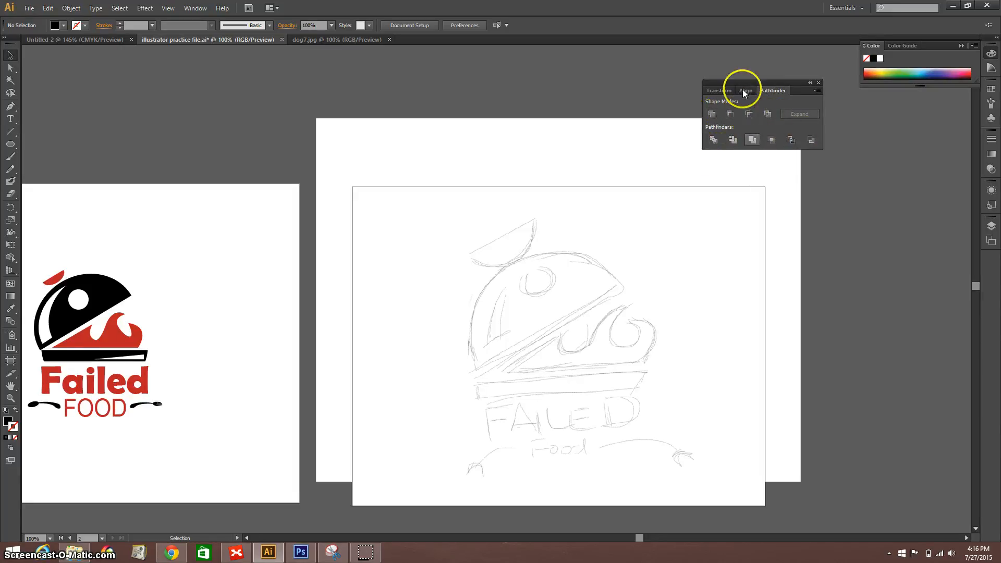
pyautogui.moveTo(742, 90); pyautogui.dragTo(828, 133)
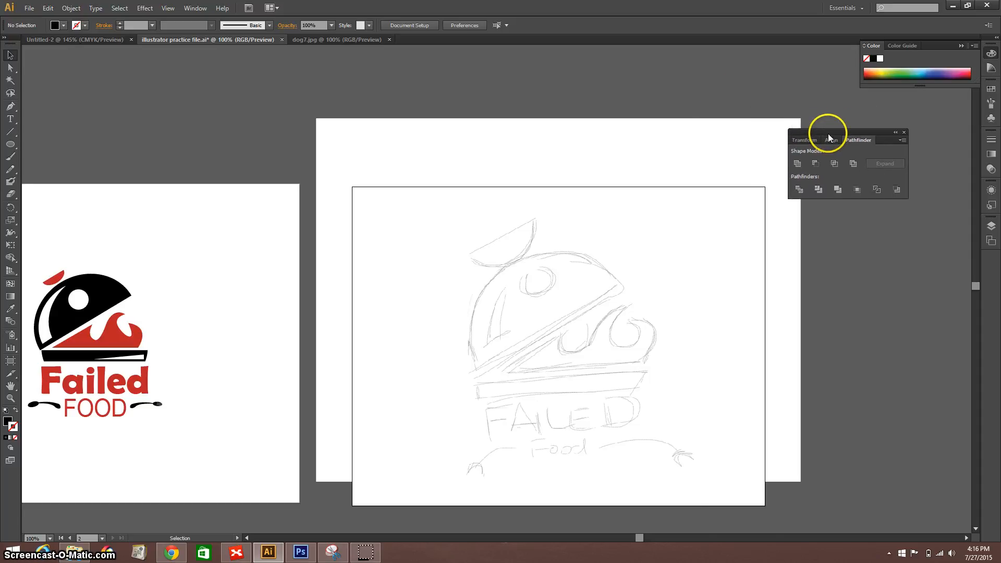
# Draw a smaller black ellipse above the burger sketch and a larger one, about 3.13 by 2.82 in, overlapping it on the right
pyautogui.click(11, 144)
pyautogui.moveTo(528, 156); pyautogui.dragTo(601, 226)
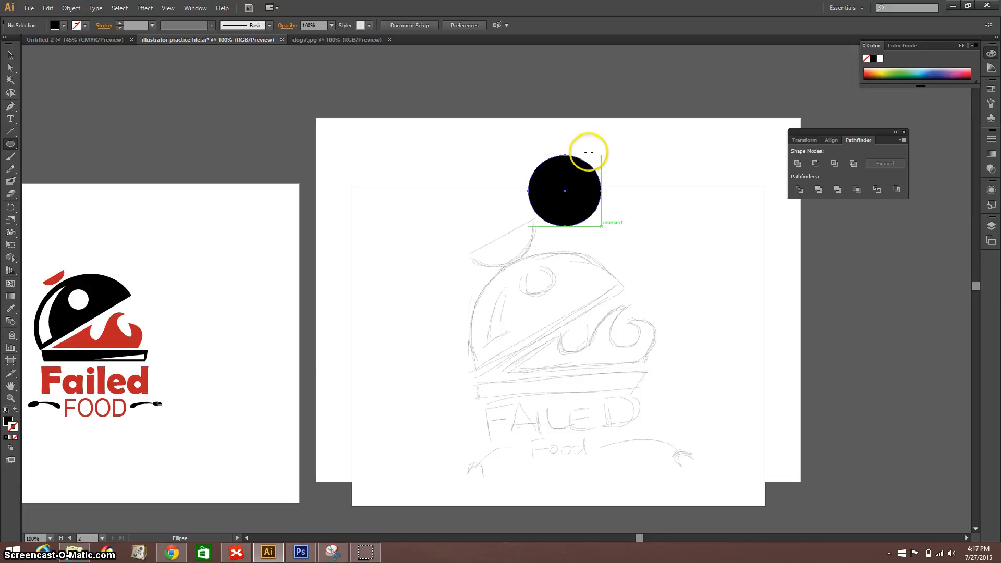
pyautogui.moveTo(568, 139); pyautogui.dragTo(685, 243)
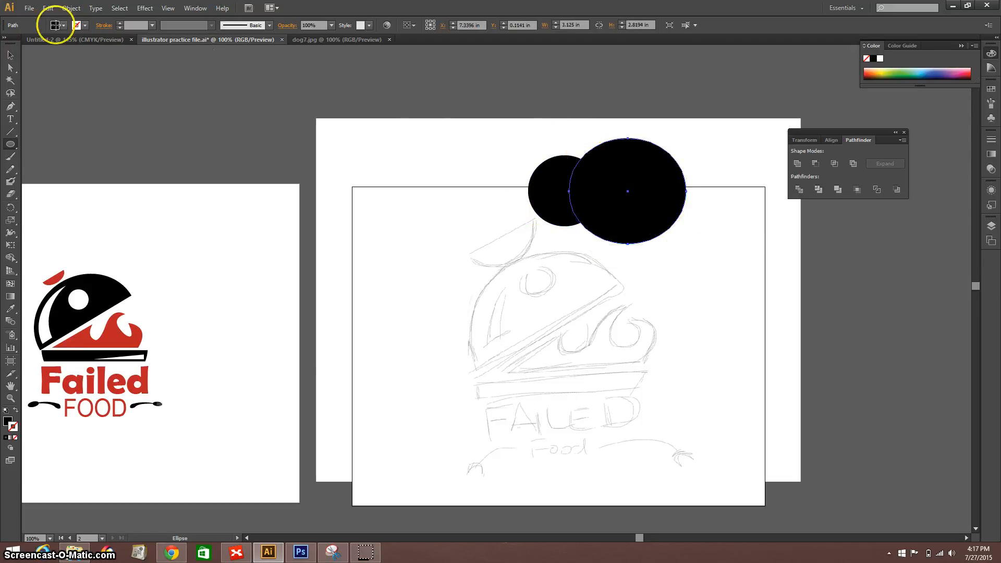
# Shift the larger ellipse slightly upward, still overlapping the smaller one
pyautogui.click(13, 55)
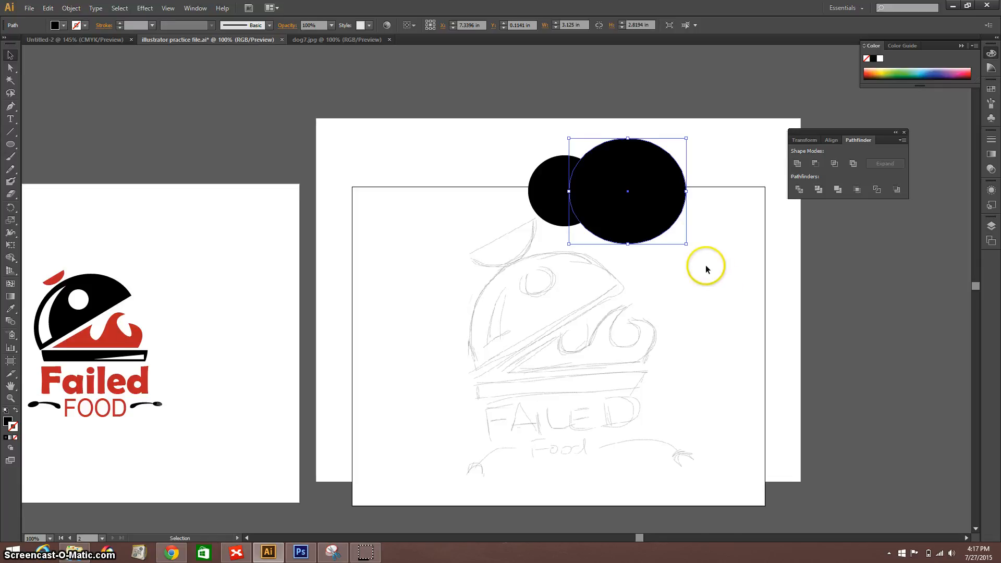
pyautogui.click(718, 214)
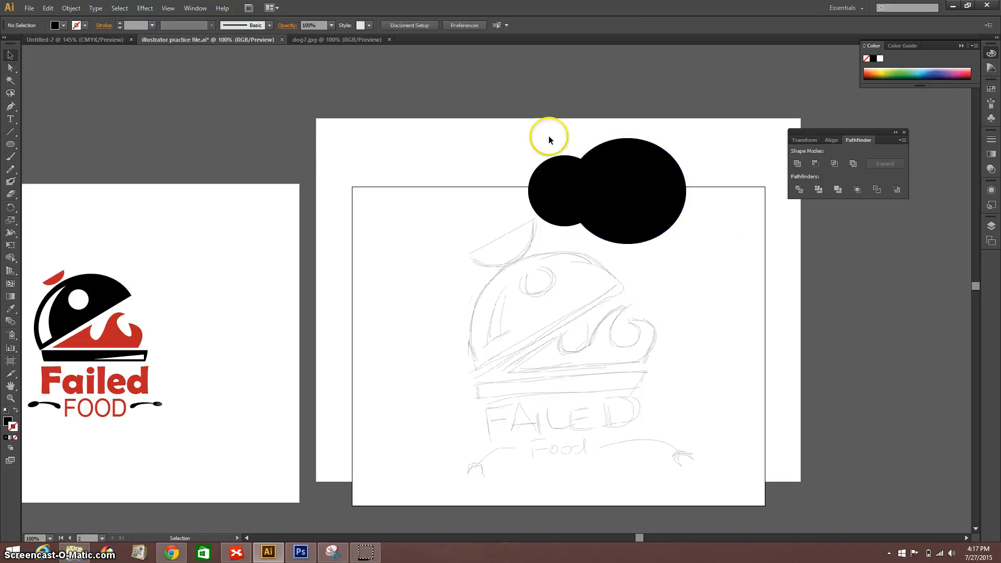
pyautogui.moveTo(548, 140); pyautogui.dragTo(666, 170)
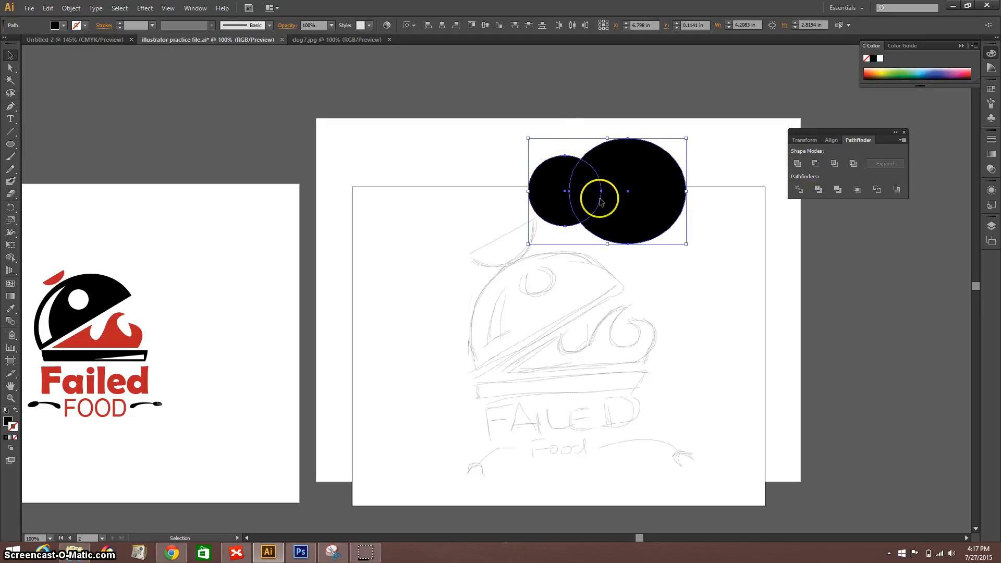
pyautogui.click(708, 268)
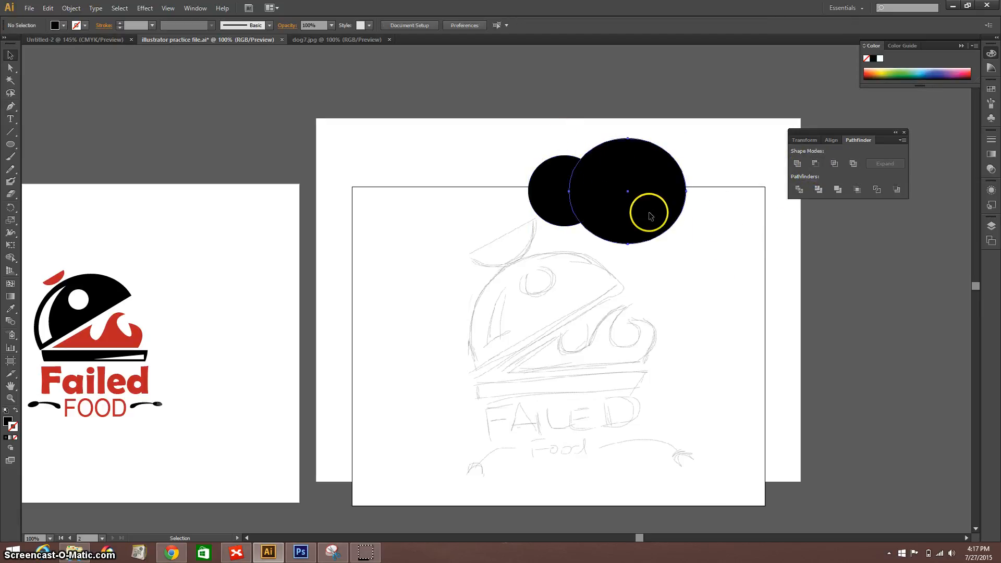
pyautogui.moveTo(659, 212)
pyautogui.mouseDown()
pyautogui.moveTo(710, 218)
pyautogui.moveTo(646, 208)
pyautogui.mouseUp()
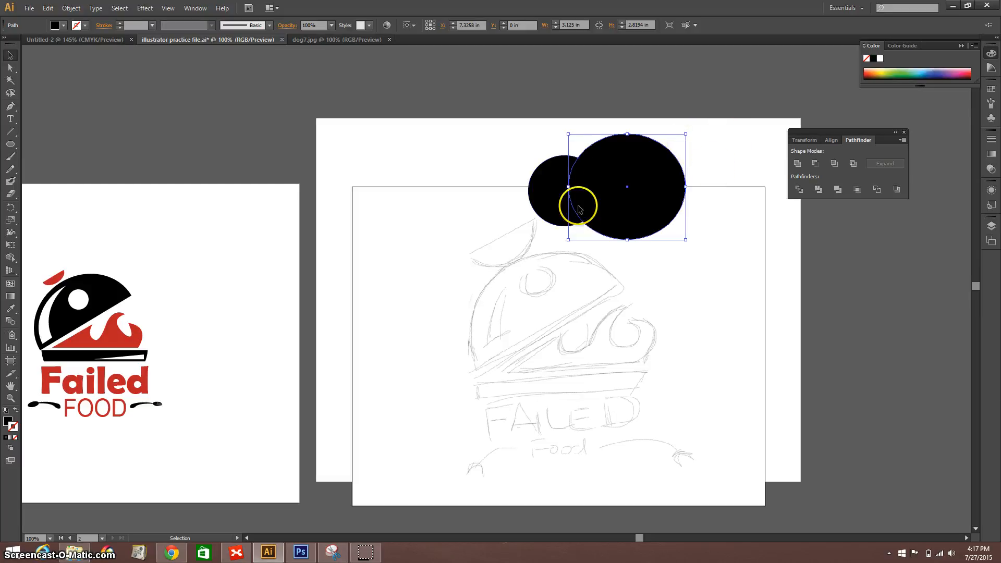
# Unite the two overlapping ellipses into one shape and move it about 2 in to the right
pyautogui.moveTo(527, 129); pyautogui.dragTo(615, 176)
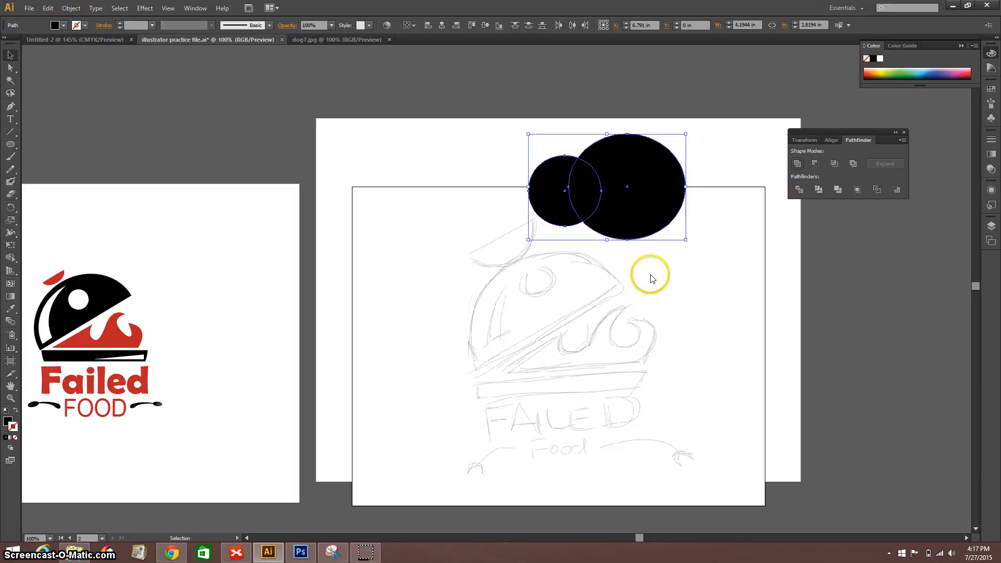
pyautogui.click(688, 243)
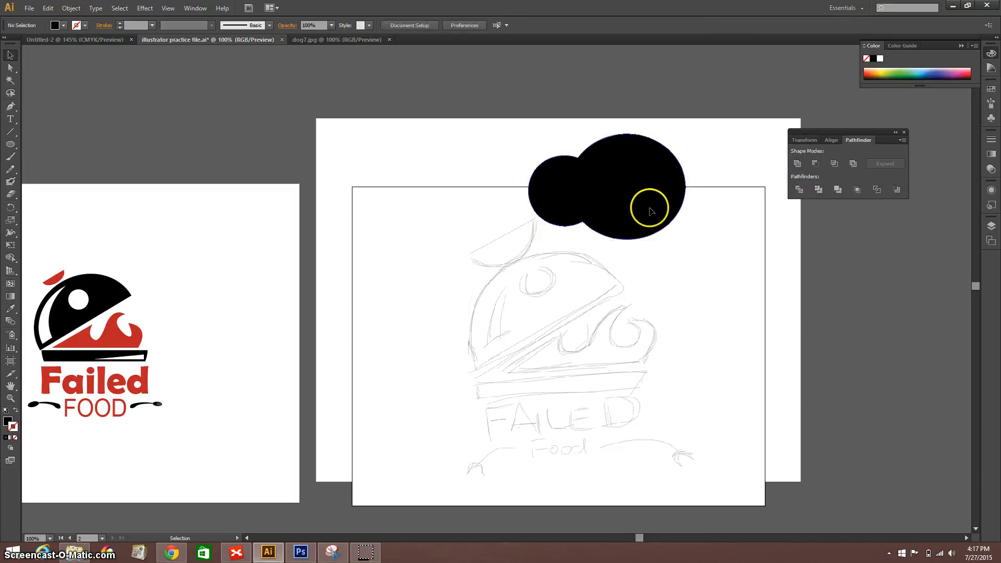
pyautogui.moveTo(648, 208); pyautogui.dragTo(709, 216)
pyautogui.moveTo(716, 134); pyautogui.dragTo(689, 240)
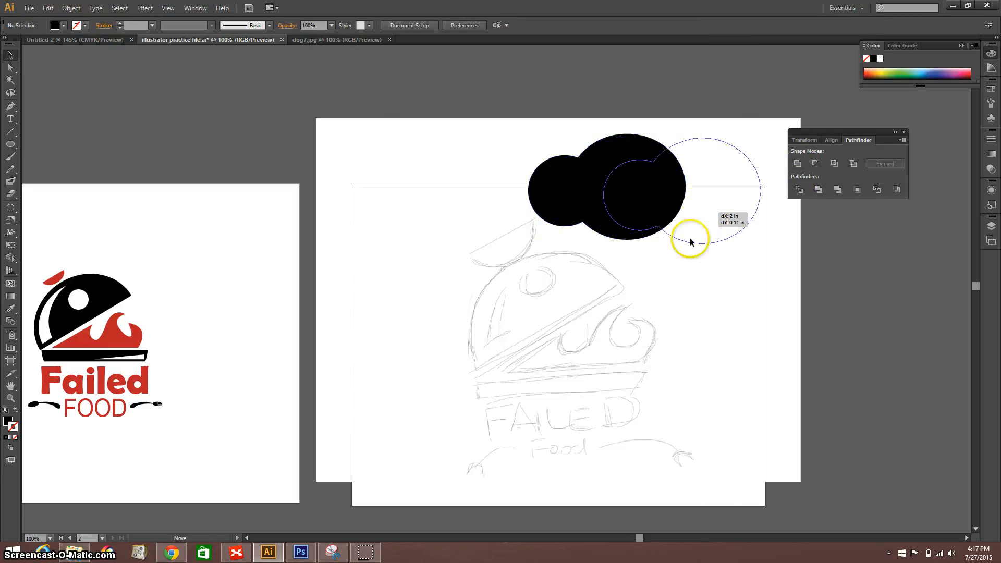
pyautogui.moveTo(617, 127); pyautogui.dragTo(617, 127)
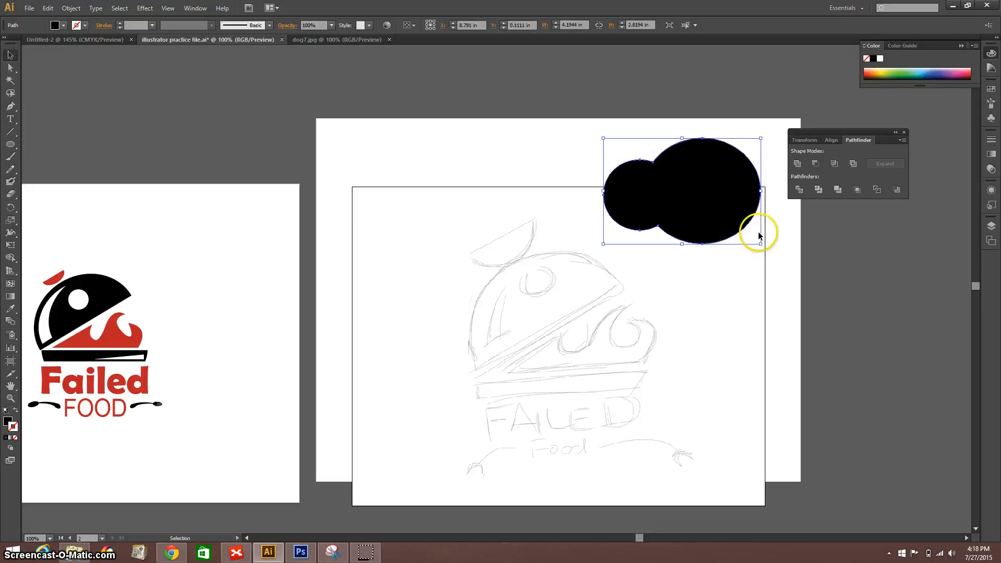
# Draw a small ellipse, about 1.24 by 1.19 in, overlapping the merged shape's lower right edge and unite them into a cloud
pyautogui.click(11, 144)
pyautogui.moveTo(729, 195); pyautogui.dragTo(776, 241)
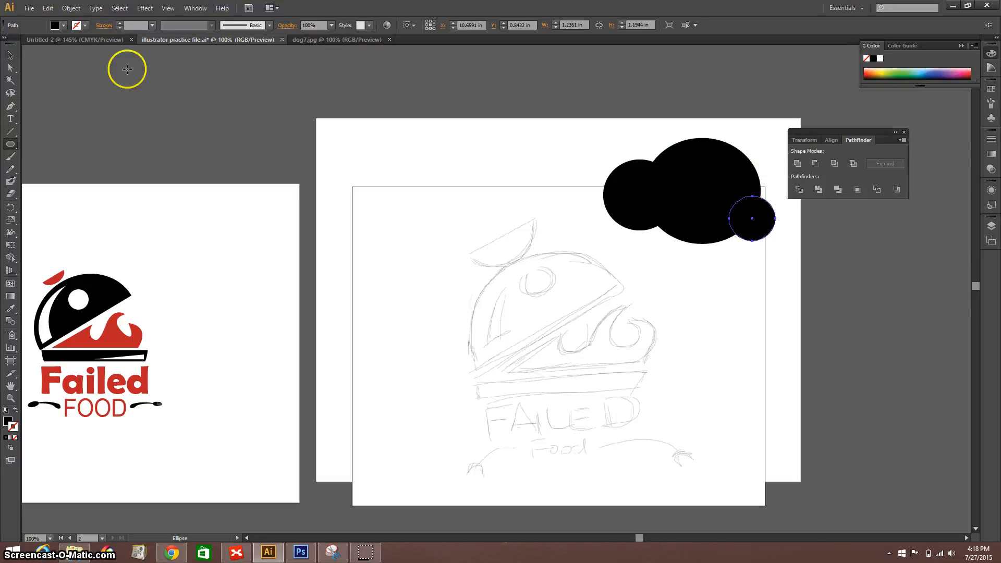
pyautogui.click(11, 56)
pyautogui.moveTo(647, 130); pyautogui.dragTo(748, 257)
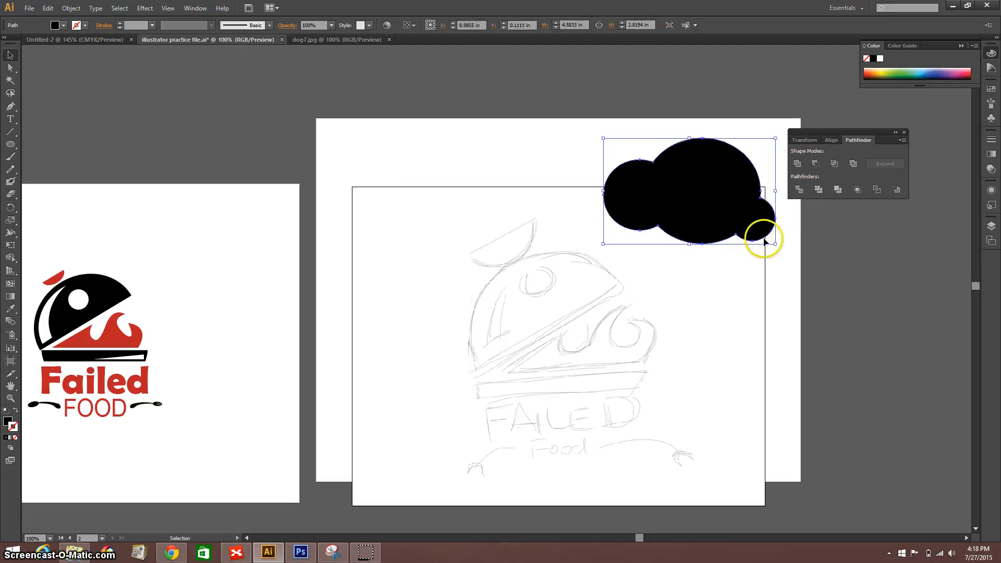
pyautogui.click(759, 274)
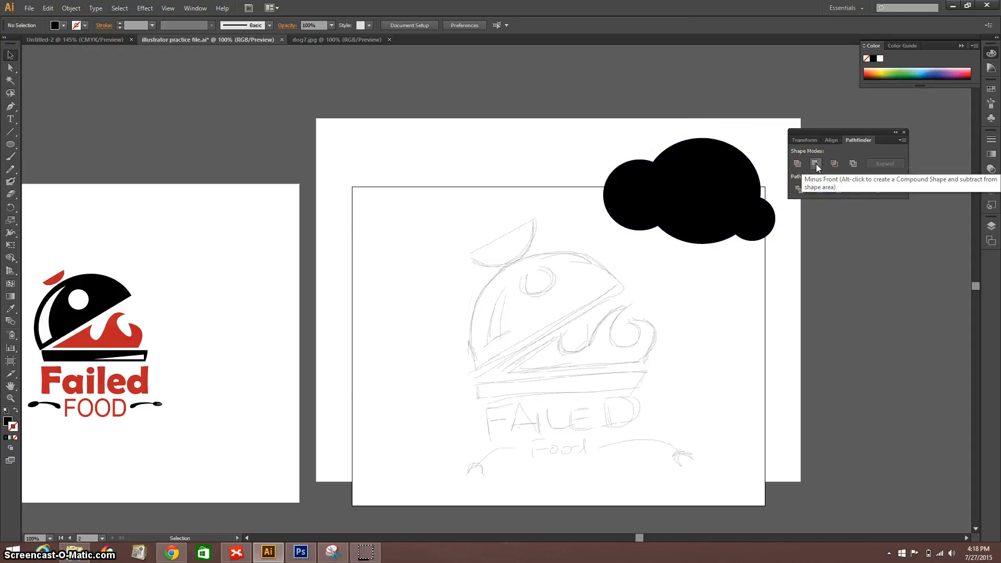
# Draw an ellipse above and left of the sketch, with a larger one, about 2.67 by 2.32 in, overlapping its right side
pyautogui.click(10, 145)
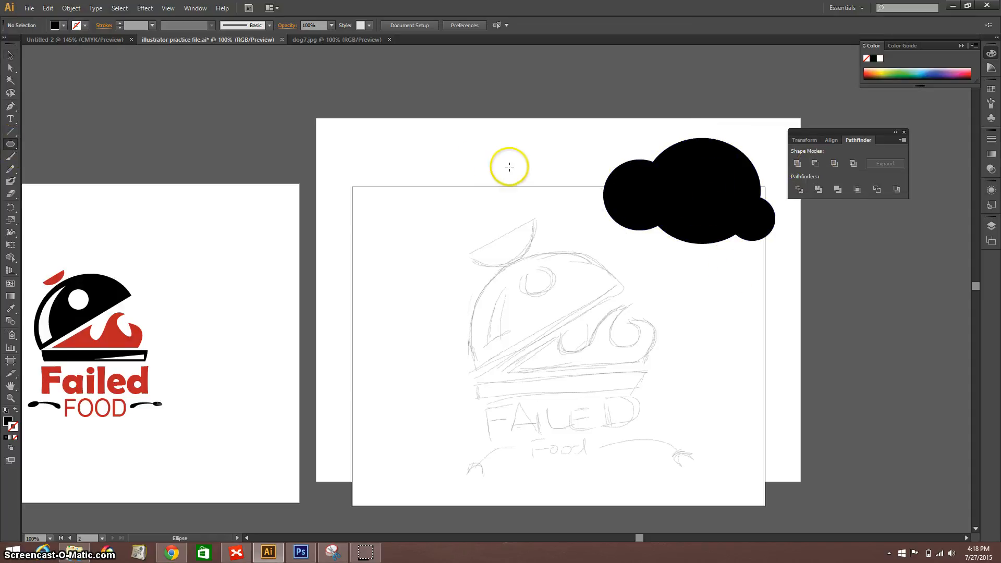
pyautogui.moveTo(371, 147); pyautogui.dragTo(444, 216)
pyautogui.moveTo(399, 129); pyautogui.dragTo(500, 216)
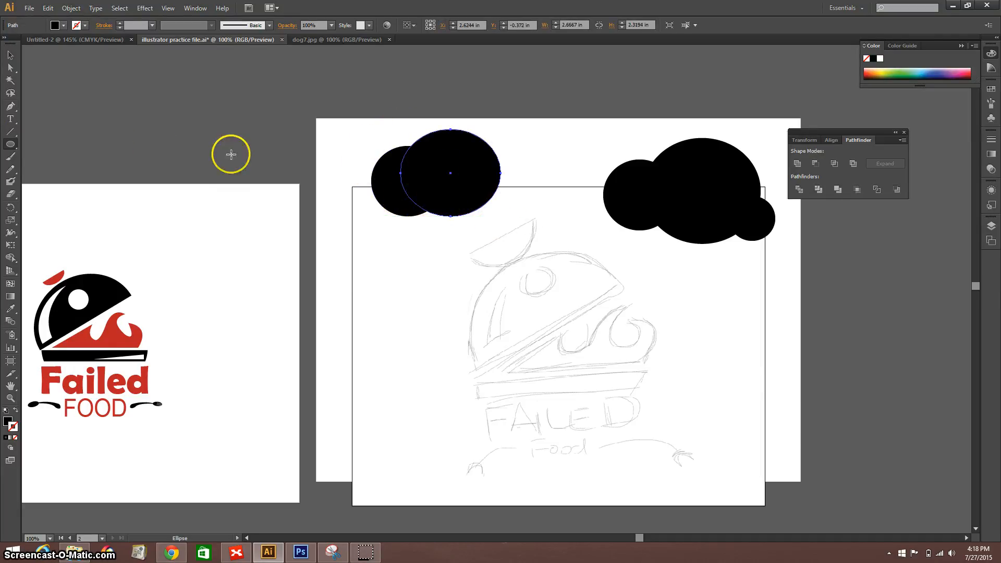
# Subtract the larger front ellipse from the one behind it with Minus Front and move the resulting crescent slightly up and left
pyautogui.click(11, 53)
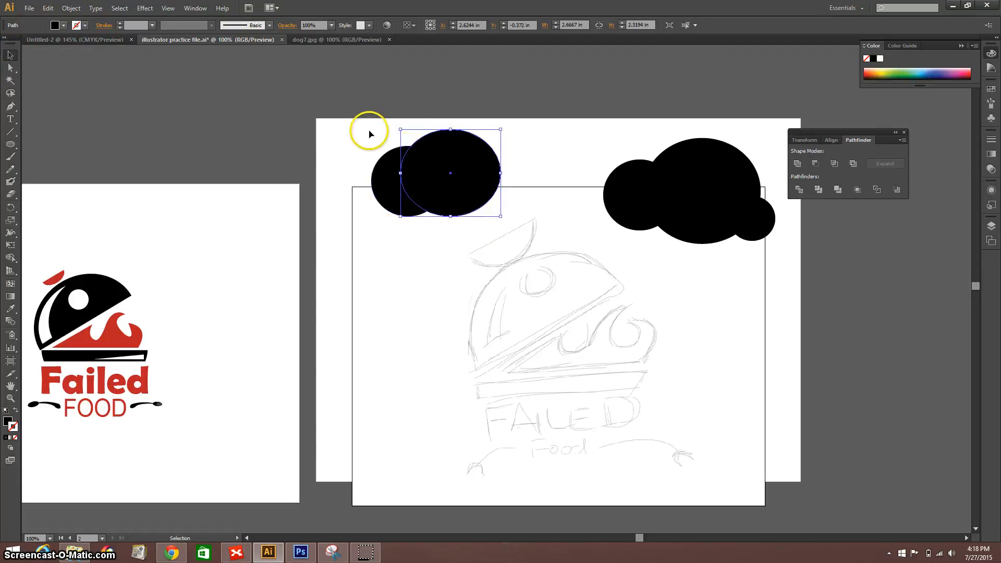
pyautogui.moveTo(470, 221); pyautogui.dragTo(469, 221)
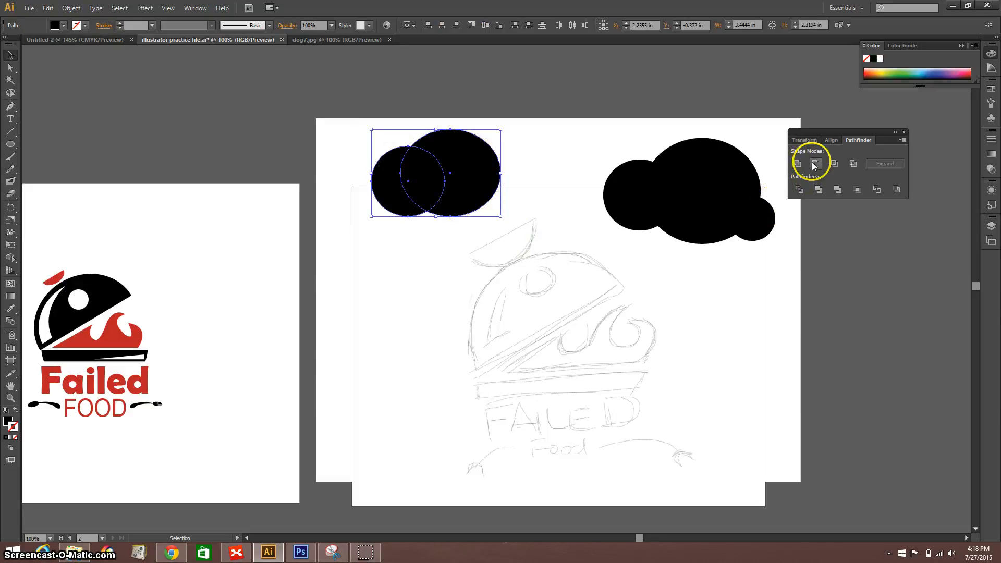
pyautogui.click(446, 251)
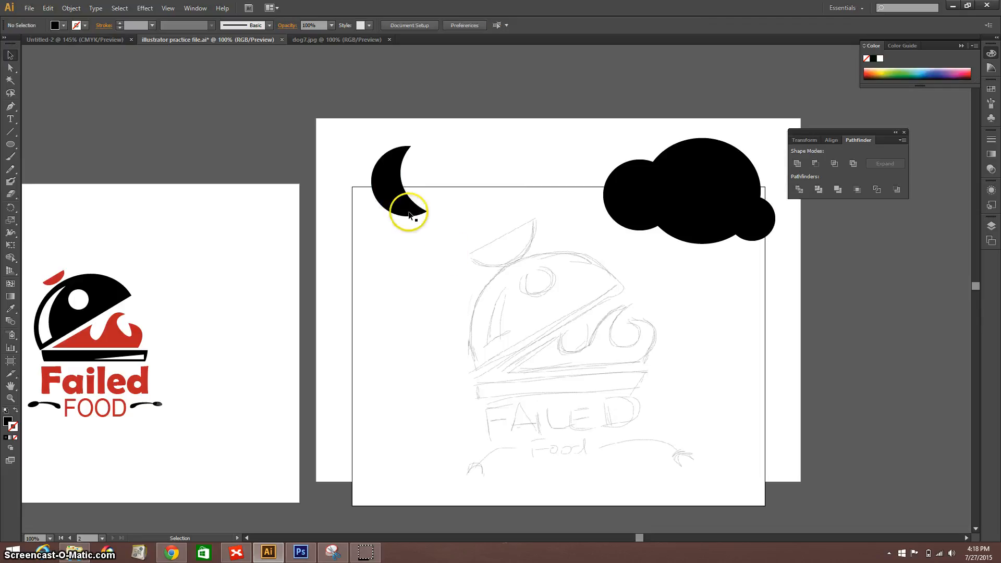
pyautogui.moveTo(393, 193); pyautogui.dragTo(447, 206)
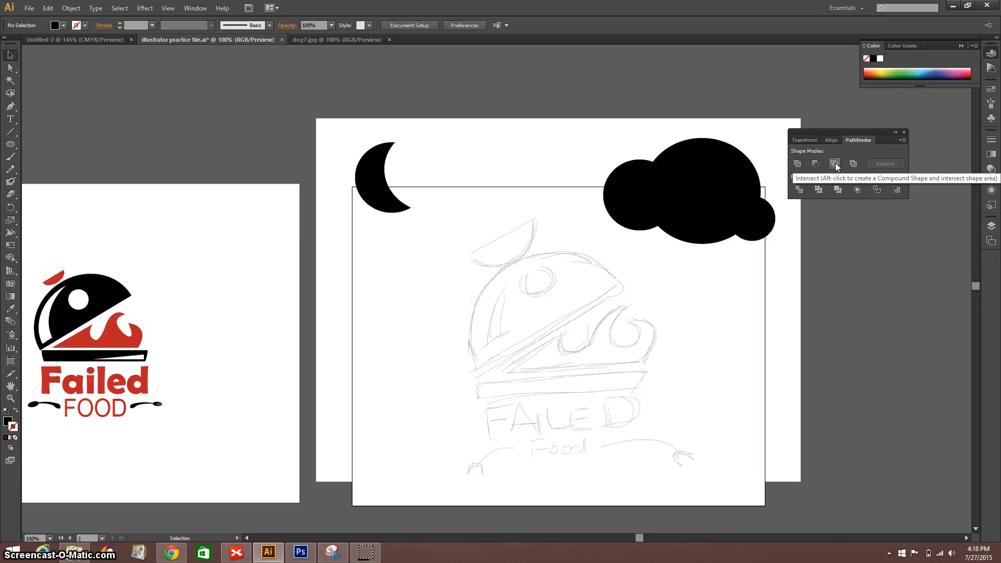
# Draw two overlapping ellipses between the crescent and the cloud, with the larger one in front on the right
pyautogui.click(11, 147)
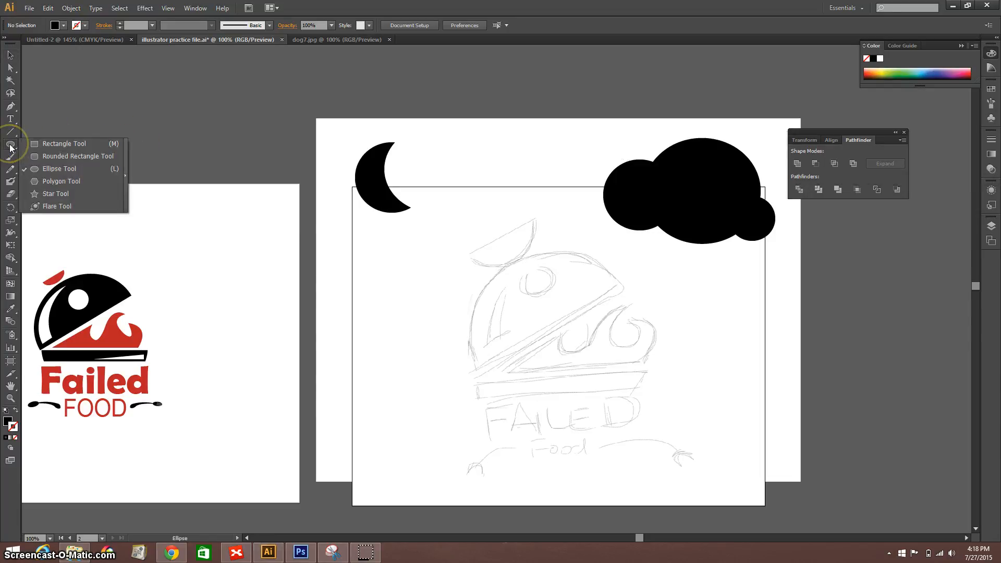
pyautogui.click(438, 159)
pyautogui.moveTo(442, 142); pyautogui.dragTo(499, 195)
pyautogui.moveTo(472, 128); pyautogui.dragTo(551, 204)
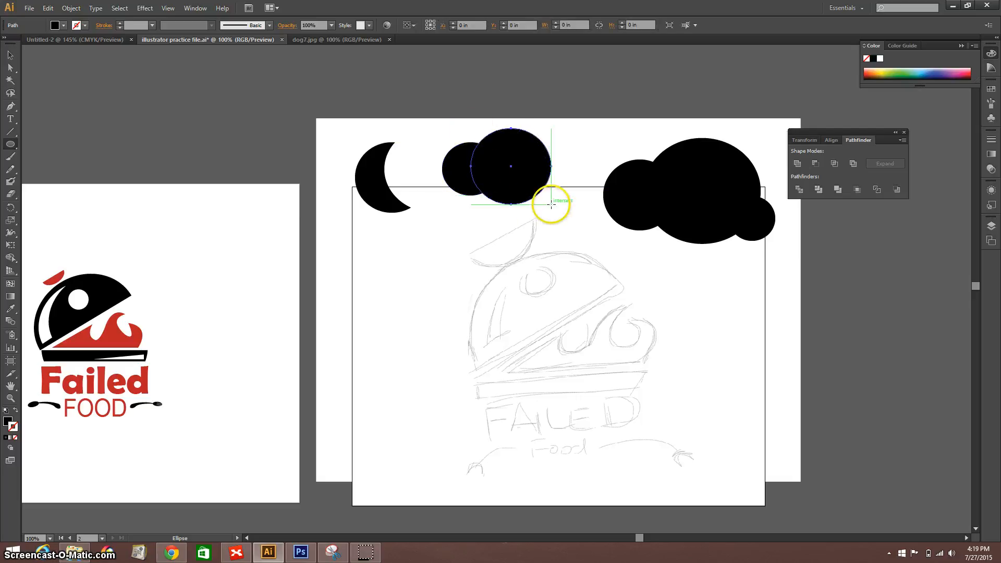
# Intersect the two overlapping ellipses to keep only their shared area and move that leaf shape below the crescent
pyautogui.click(10, 54)
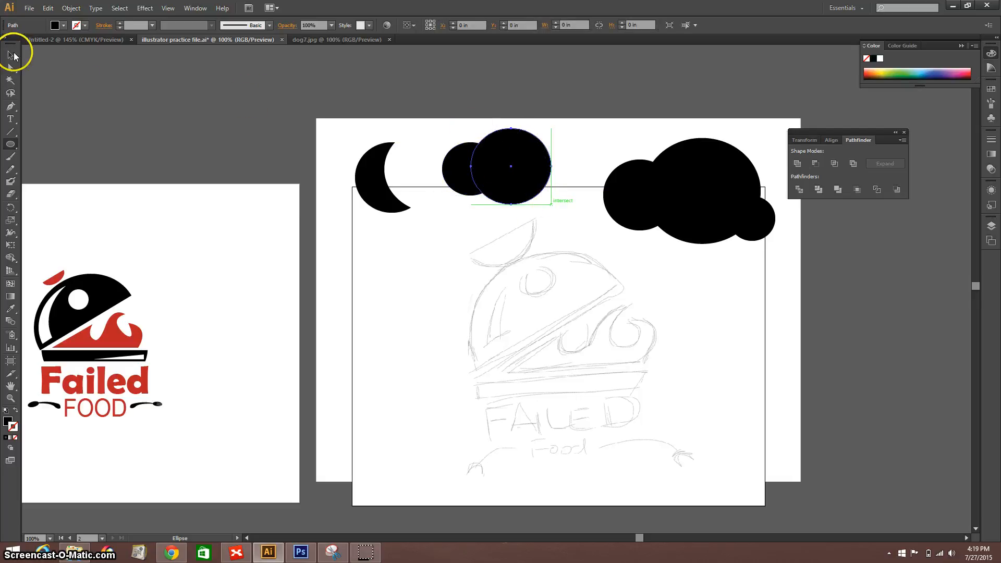
pyautogui.keyDown('shift'); pyautogui.click(457, 167); pyautogui.keyUp('shift')
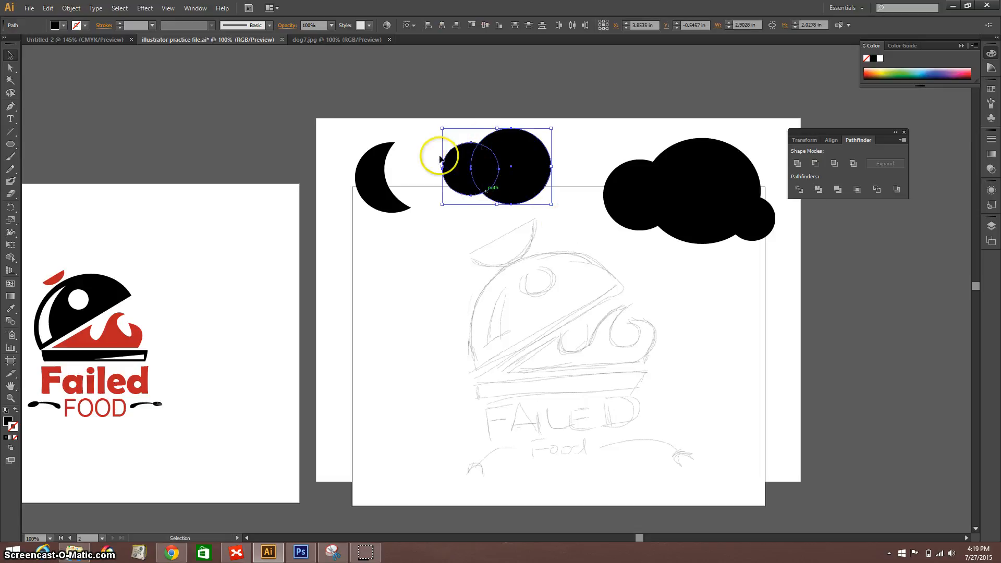
pyautogui.click(834, 163)
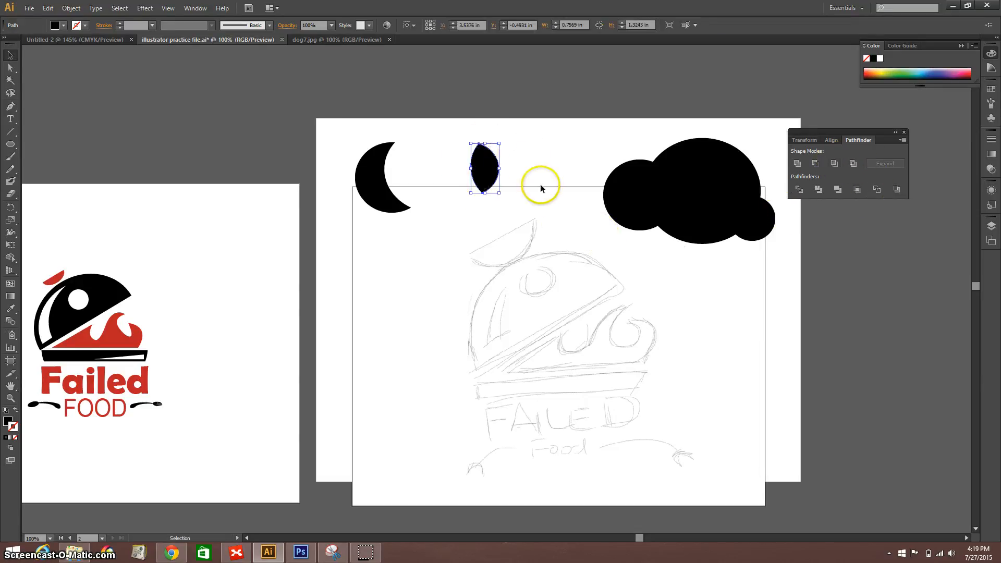
pyautogui.moveTo(484, 179); pyautogui.dragTo(382, 270)
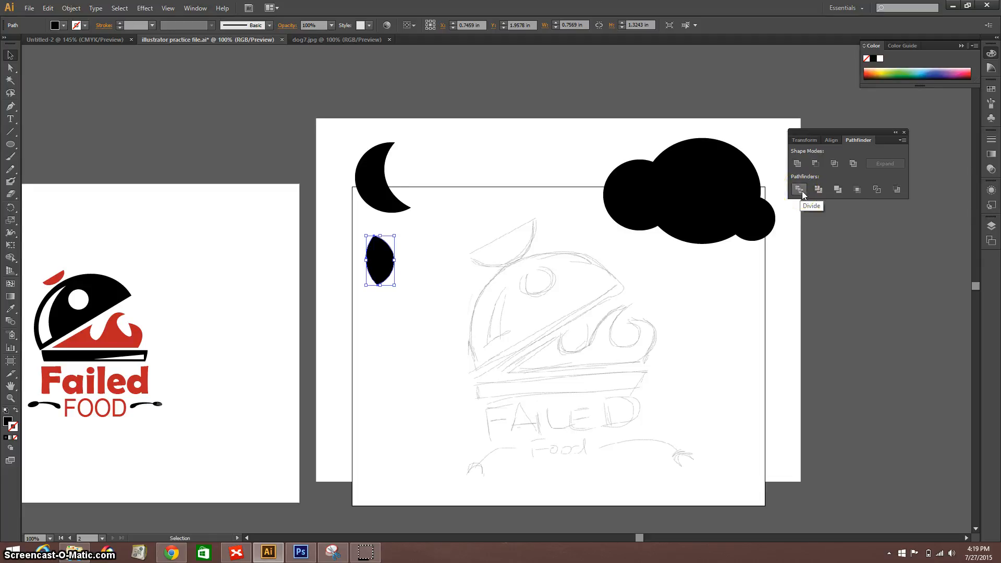
# Draw a round ellipse right of the crescent and a flatter one, about 2.01 by 1.42 in, overlapping its lower right
pyautogui.click(815, 166)
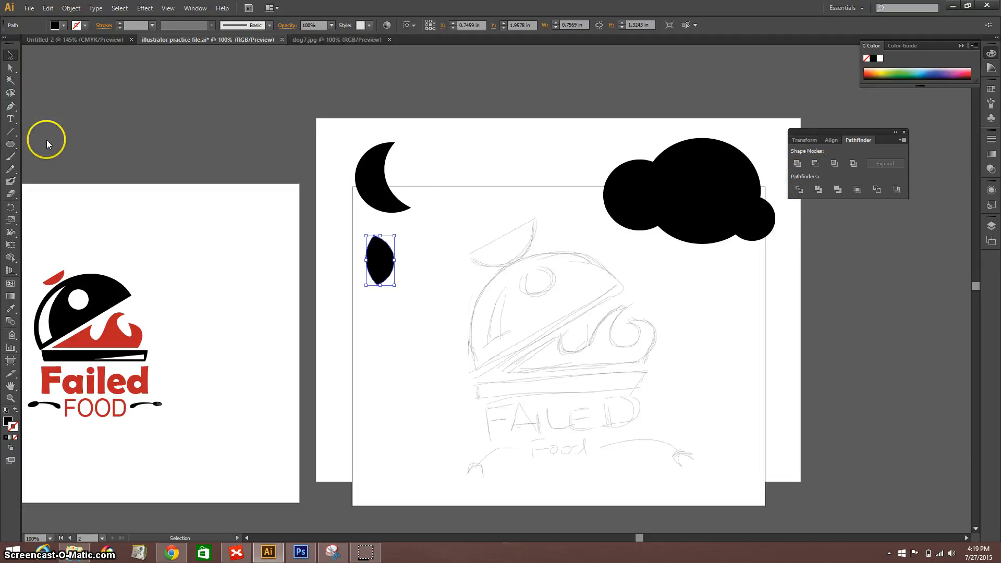
pyautogui.click(10, 145)
pyautogui.moveTo(424, 131); pyautogui.dragTo(490, 203)
pyautogui.moveTo(448, 159); pyautogui.dragTo(524, 212)
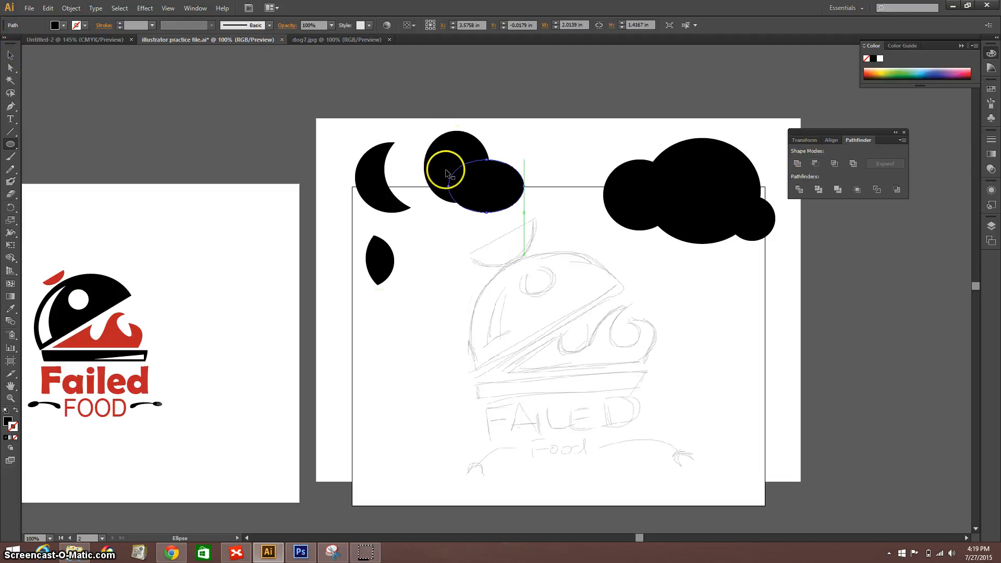
# Try Minus Front to subtract the flatter ellipse from the round one behind it, and undo the subtraction
pyautogui.press('v')
pyautogui.moveTo(432, 130); pyautogui.dragTo(553, 219)
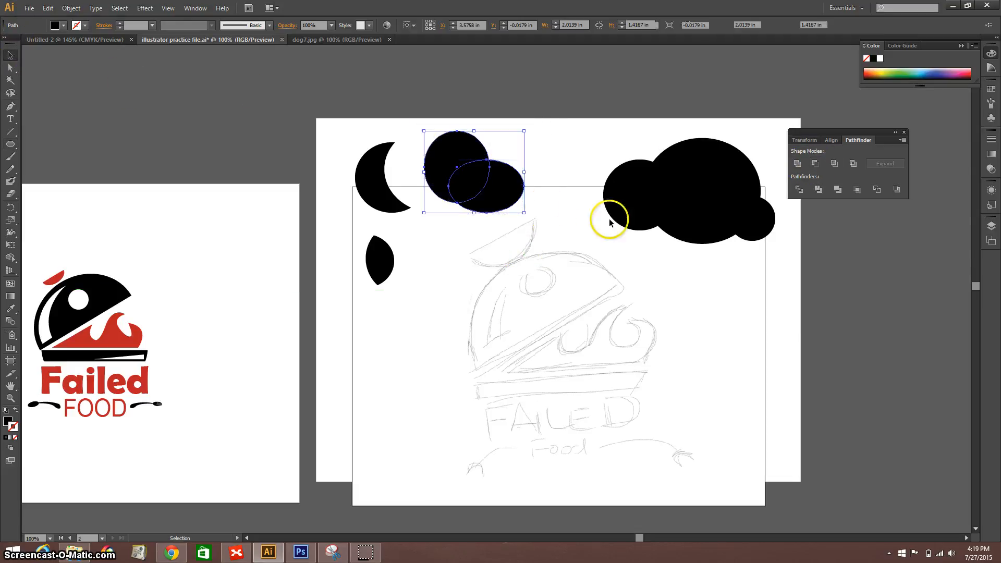
pyautogui.click(817, 165)
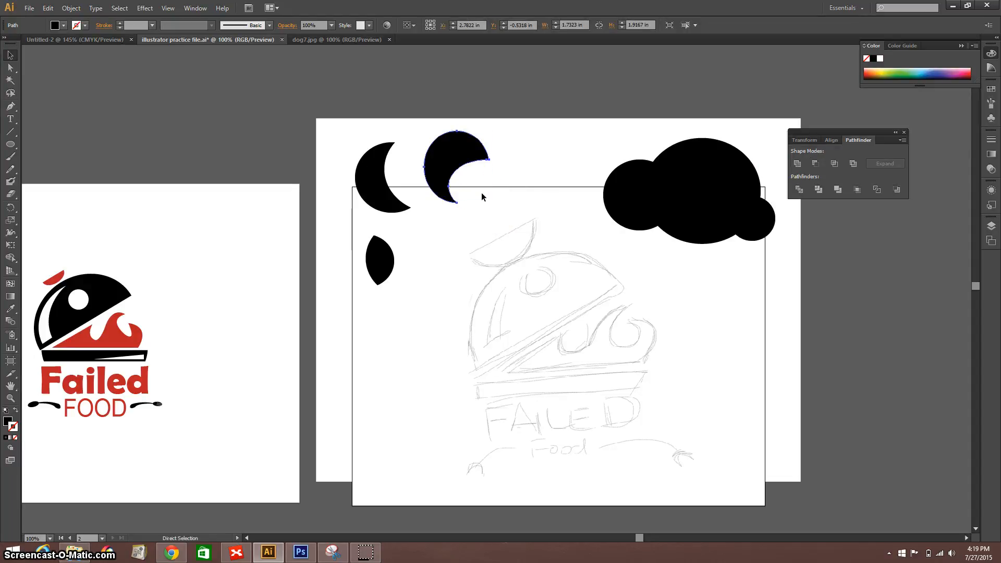
pyautogui.hotkey('ctrl', 'z')
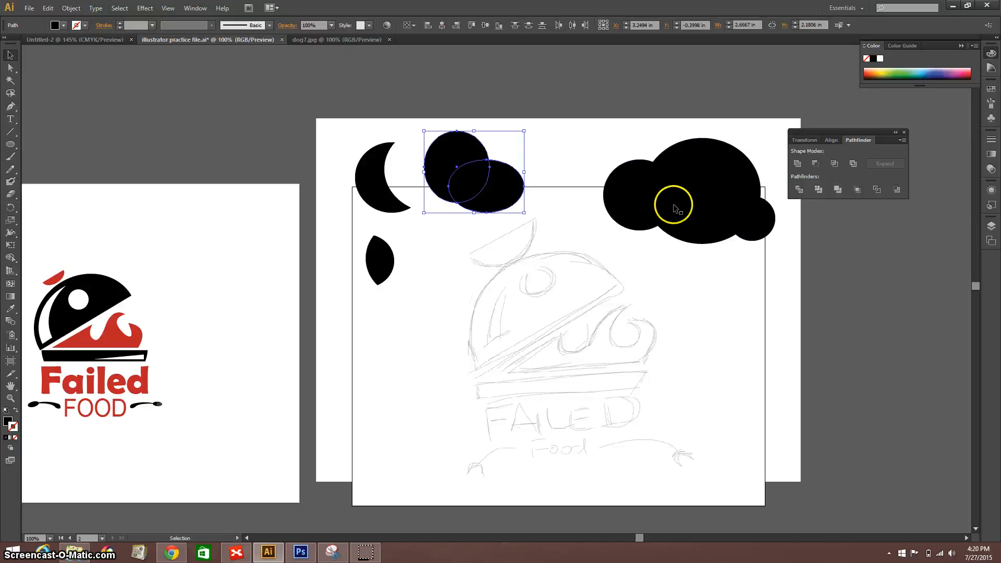
pyautogui.rightClick(453, 177)
pyautogui.click(463, 189)
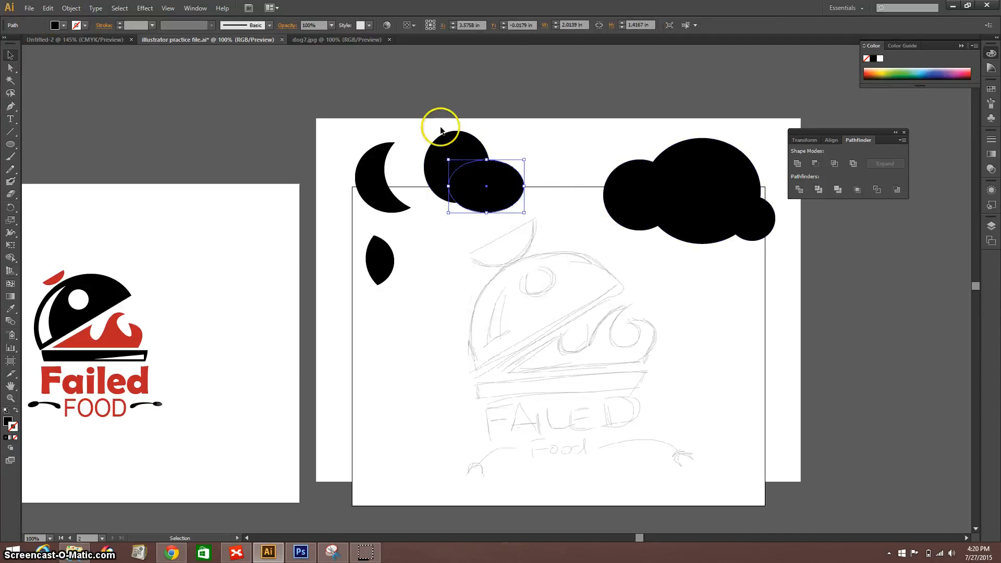
# Divide the round ellipse and the flatter ellipse along their overlap, and ungroup the divided pieces
pyautogui.moveTo(435, 119); pyautogui.dragTo(512, 199)
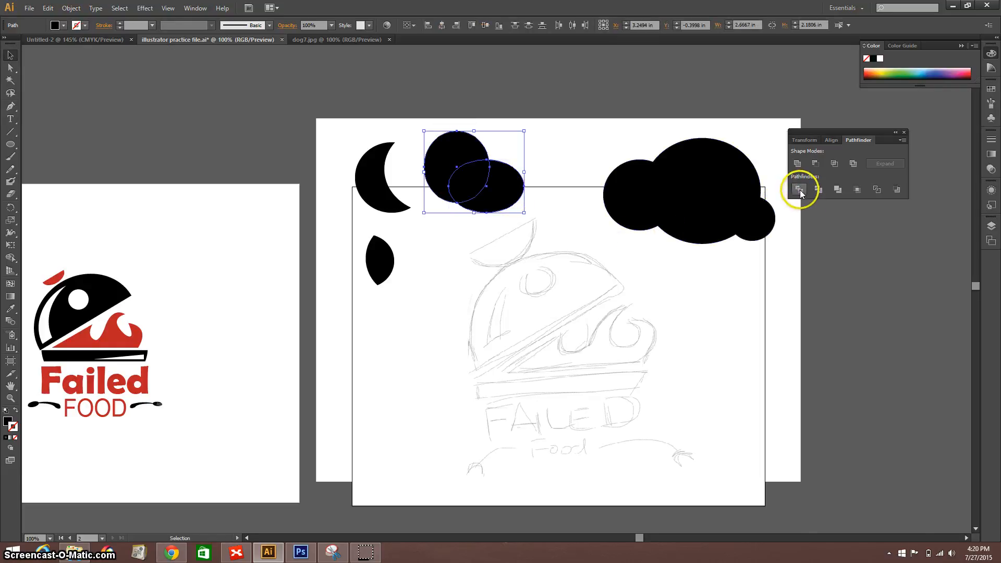
pyautogui.hotkey('ctrl', 'g')
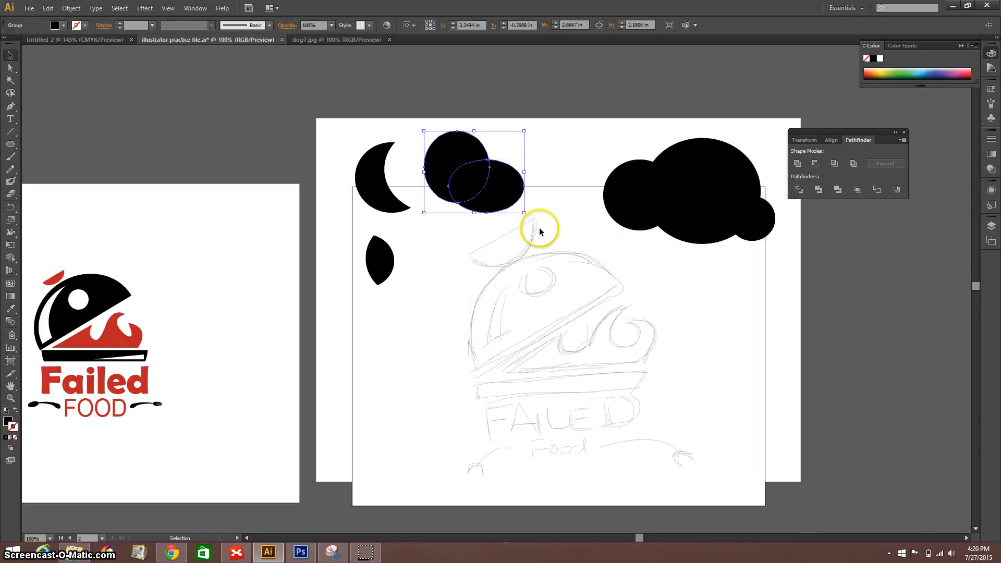
pyautogui.click(494, 196)
pyautogui.rightClick(495, 197)
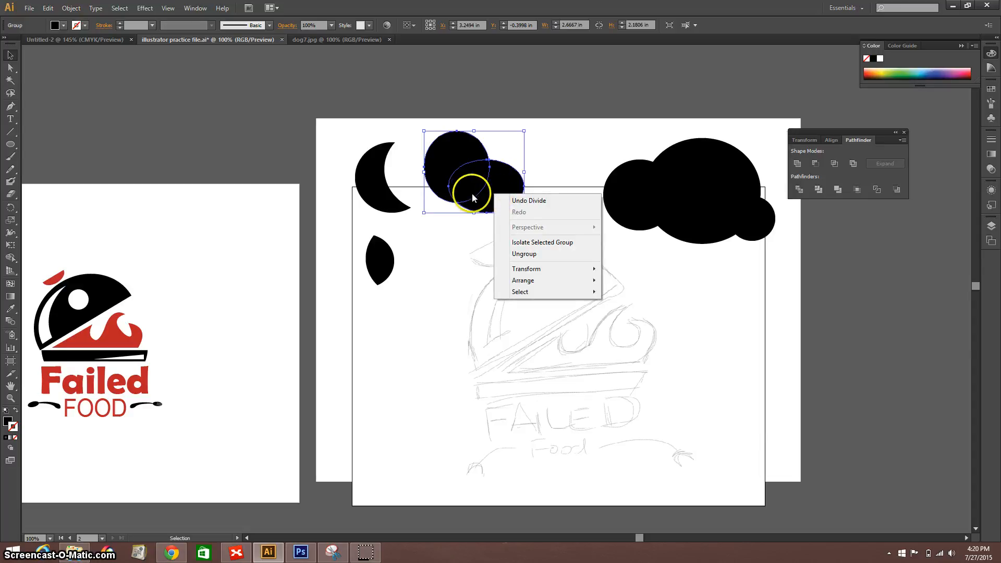
pyautogui.click(537, 254)
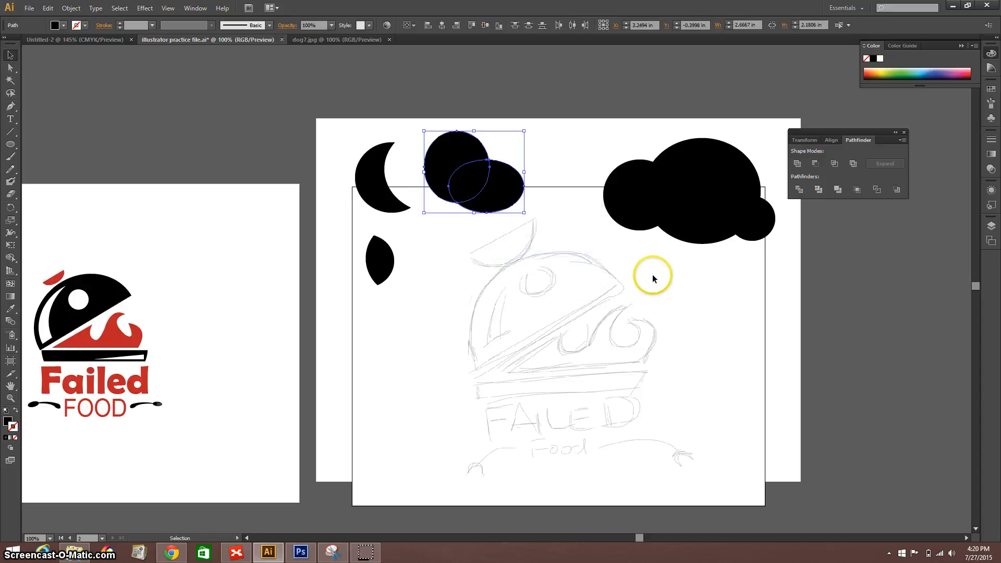
# Separate the divided pieces by moving the flatter one down-right, the round one up-left, and the overlap piece slightly right between them
pyautogui.click(550, 198)
pyautogui.moveTo(505, 194); pyautogui.dragTo(535, 207)
pyautogui.moveTo(453, 153); pyautogui.dragTo(440, 144)
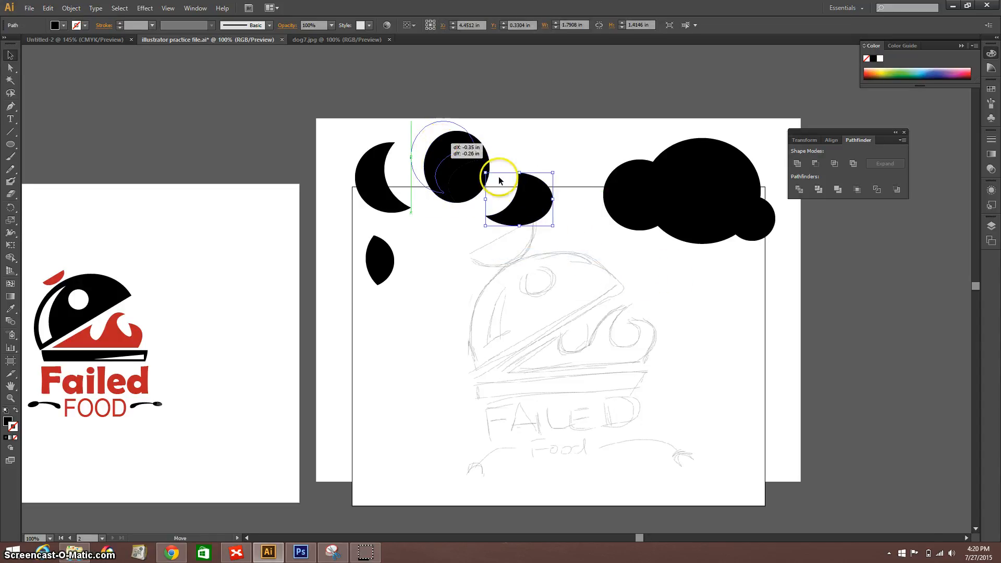
pyautogui.moveTo(465, 180); pyautogui.dragTo(472, 182)
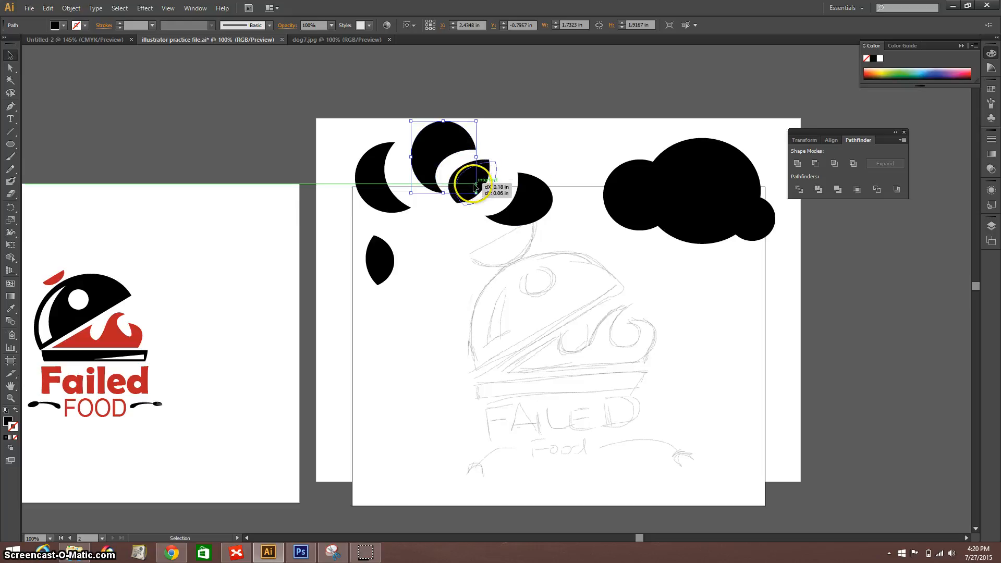